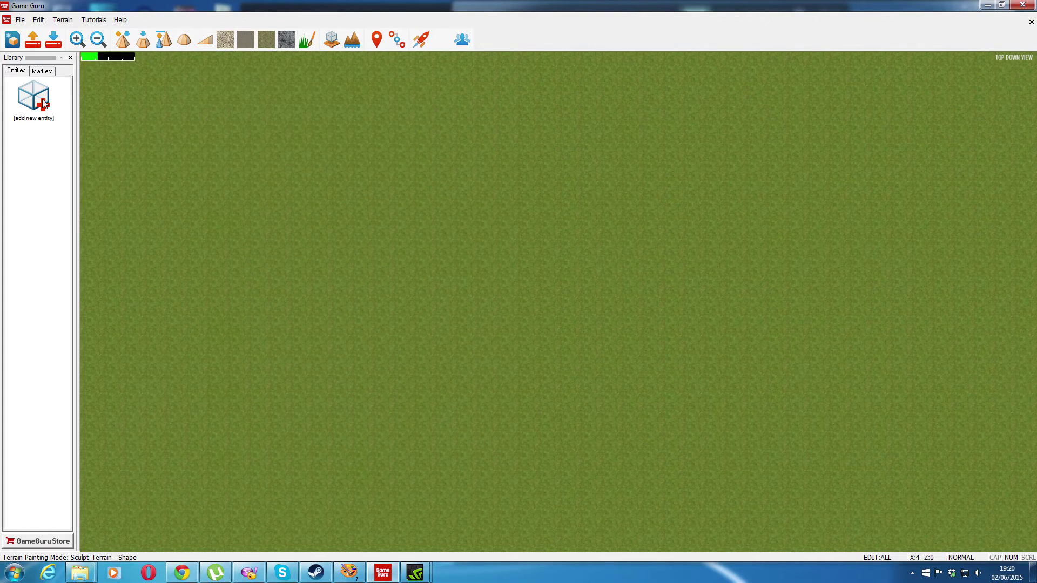
Add the Combat Mutant character from the Characters library and place it on the lower grass
{"action": "left_click", "coordinate": [27, 113]}
{"action": "left_click", "coordinate": [50, 130]}
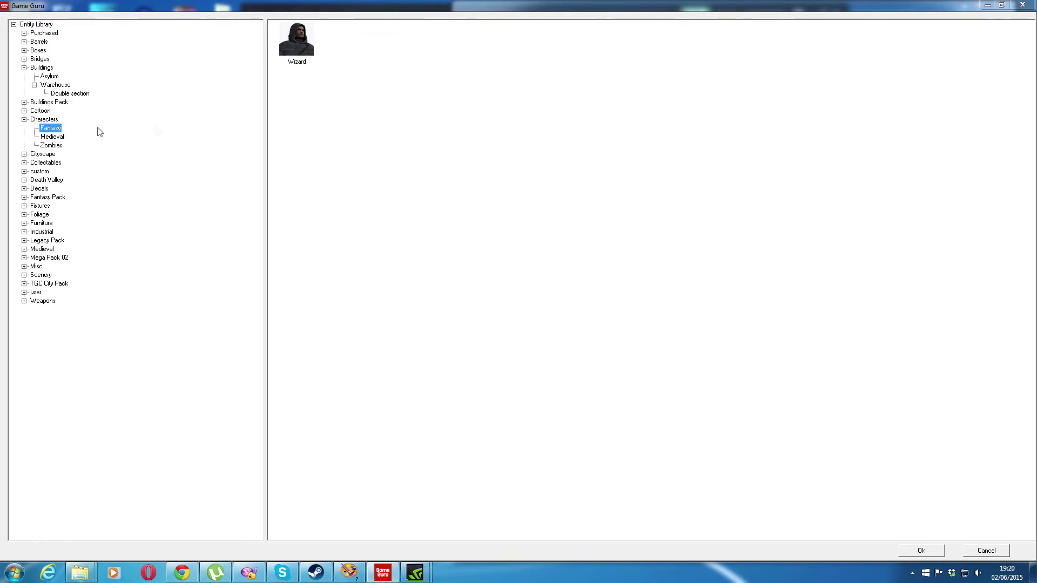
{"action": "left_click", "coordinate": [52, 137]}
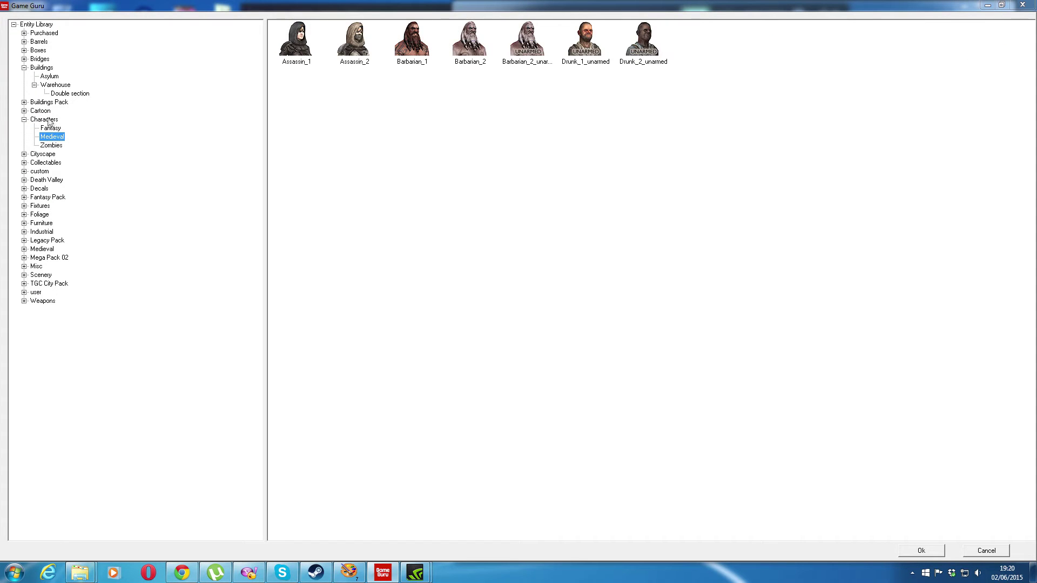
{"action": "left_click", "coordinate": [44, 120]}
{"action": "left_click", "coordinate": [297, 44]}
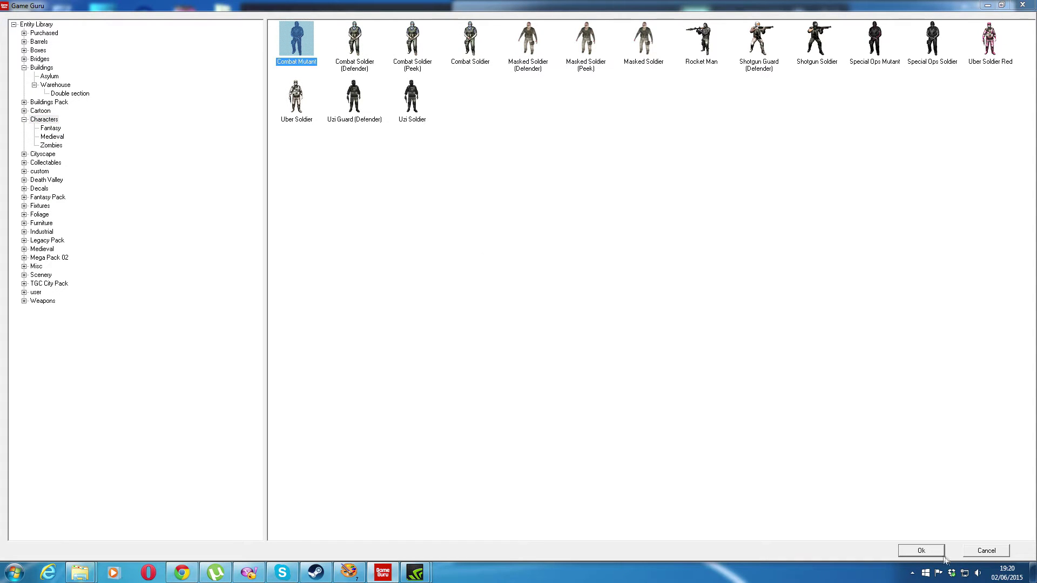
{"action": "left_click", "coordinate": [922, 551]}
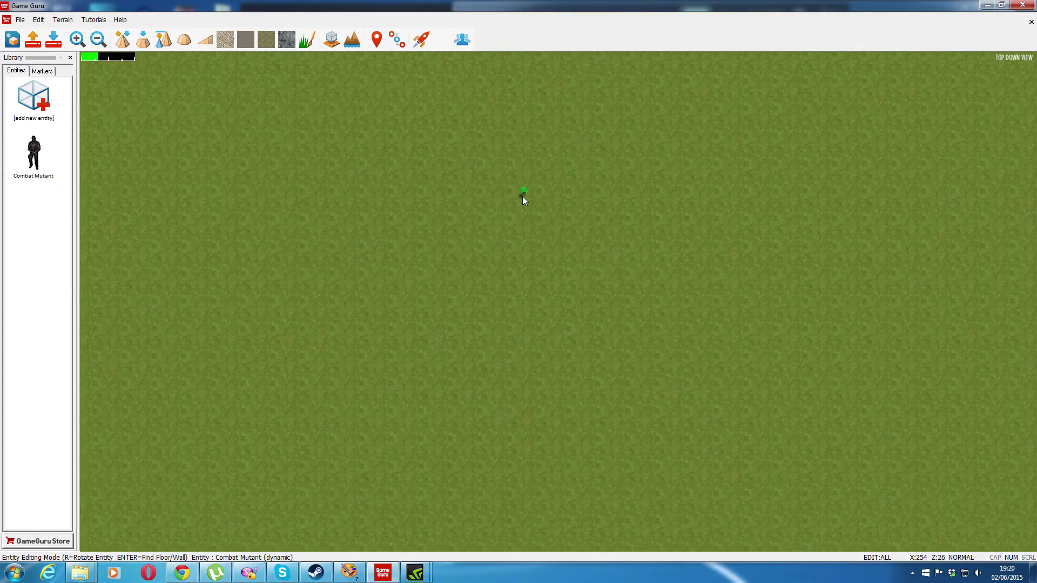
{"action": "scroll", "coordinate": [523, 196], "scroll_direction": "up", "scroll_amount": 1}
{"action": "scroll", "coordinate": [523, 196], "scroll_direction": "up", "scroll_amount": 1}
{"action": "scroll", "coordinate": [522, 196], "scroll_direction": "up", "scroll_amount": 1}
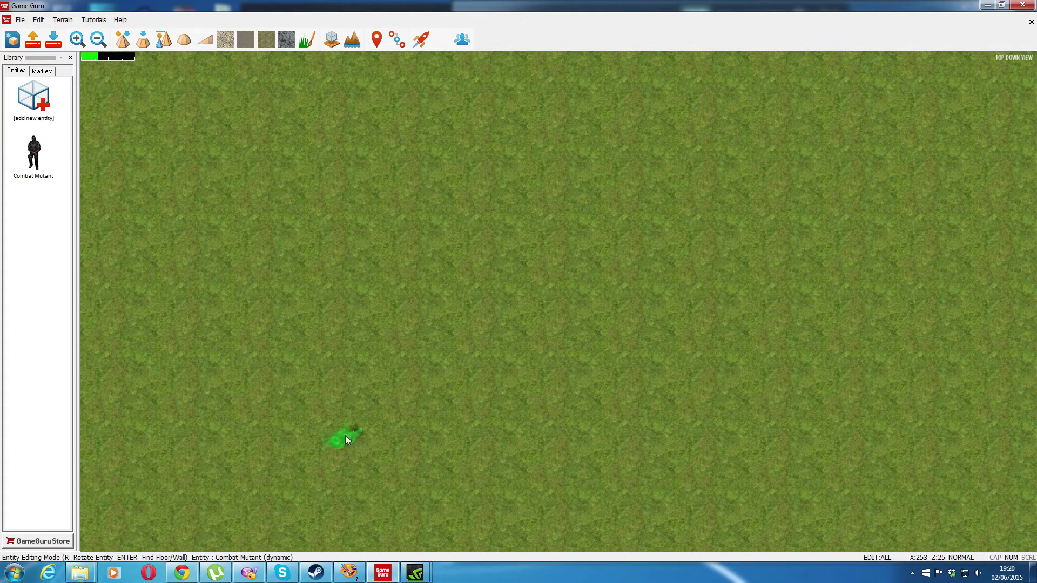
{"action": "left_click", "coordinate": [438, 446]}
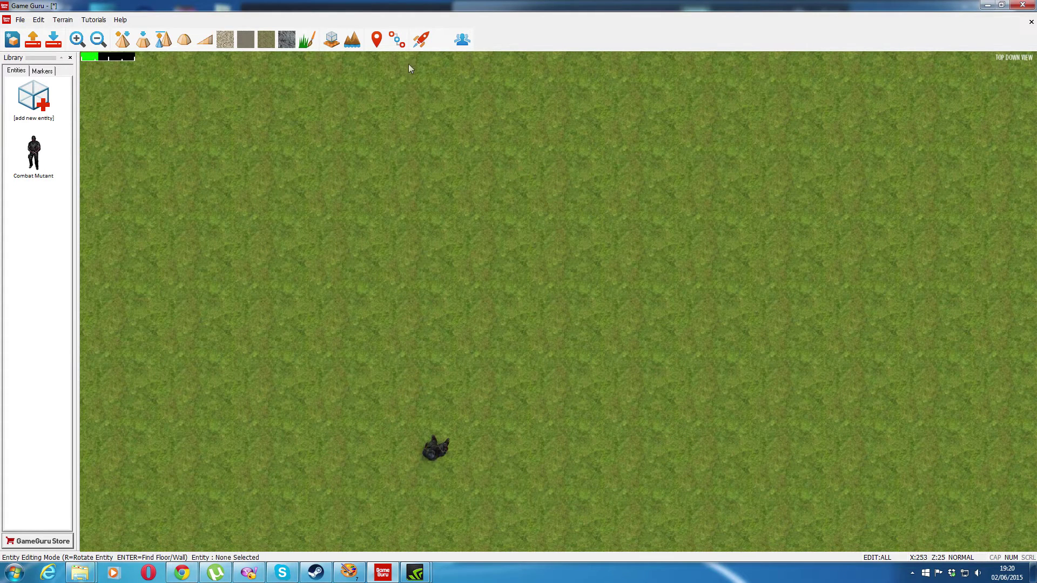
Lay a waypoint path from the Combat Mutant with corner points to the north and east
{"action": "left_click", "coordinate": [377, 41]}
{"action": "left_click", "coordinate": [560, 303]}
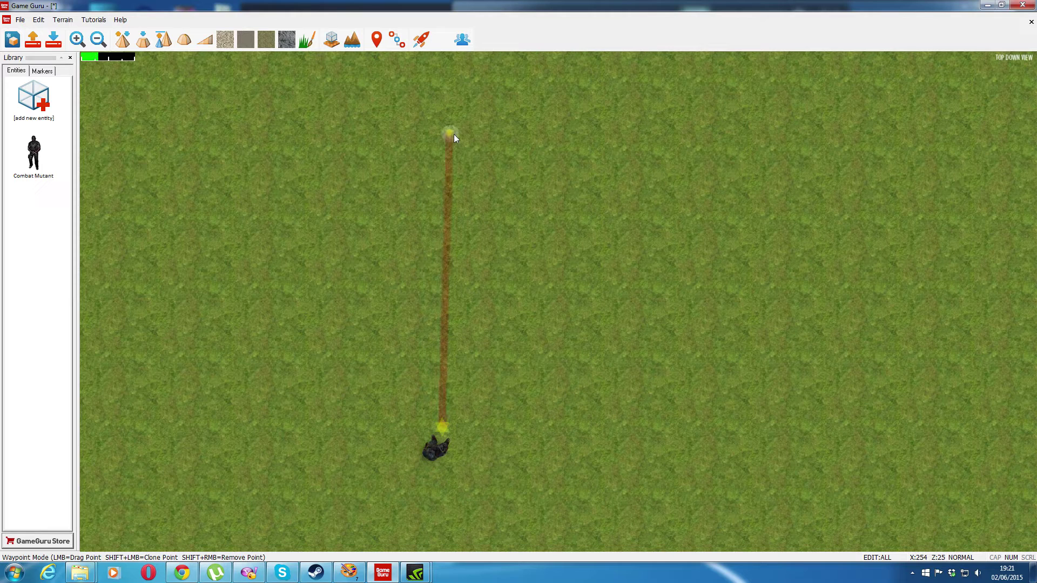
{"action": "left_click", "coordinate": [454, 130]}
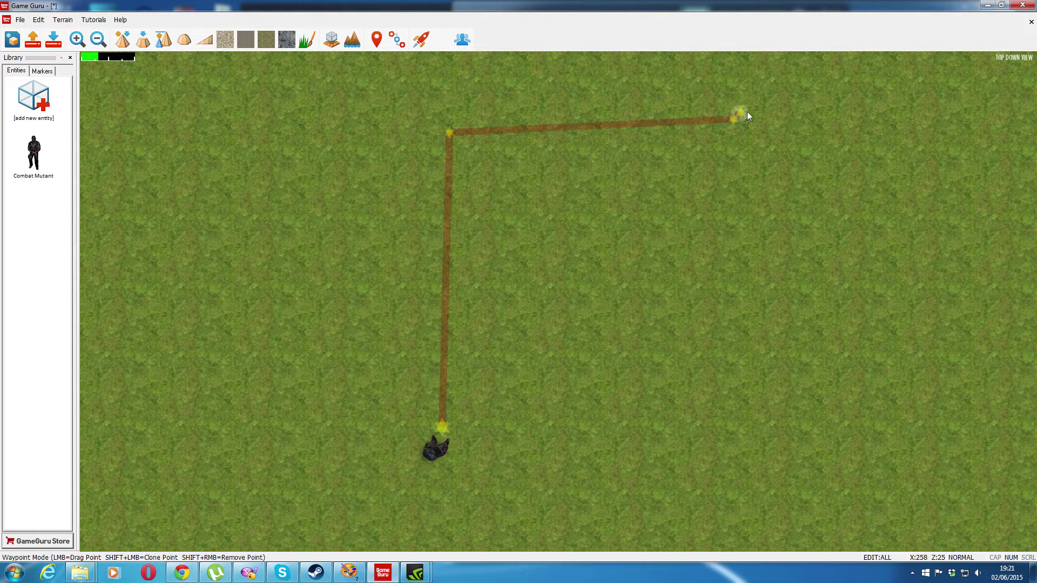
{"action": "left_click", "coordinate": [747, 113]}
{"action": "right_click_drag", "start_coordinate": [580, 211], "coordinate": [406, 168]}
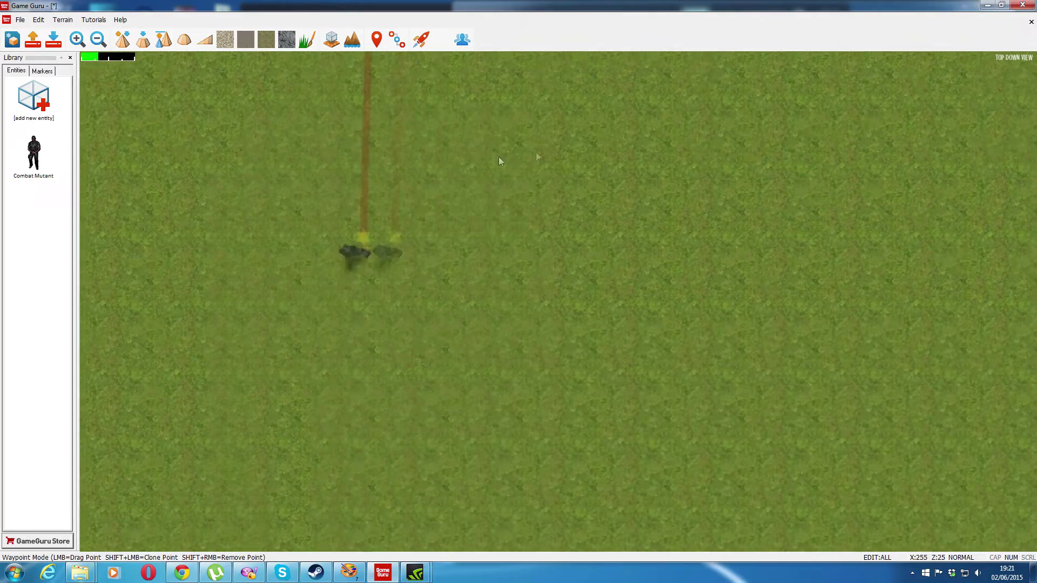
Pick the Combat Soldier character from the entity library
{"action": "left_click", "coordinate": [34, 101]}
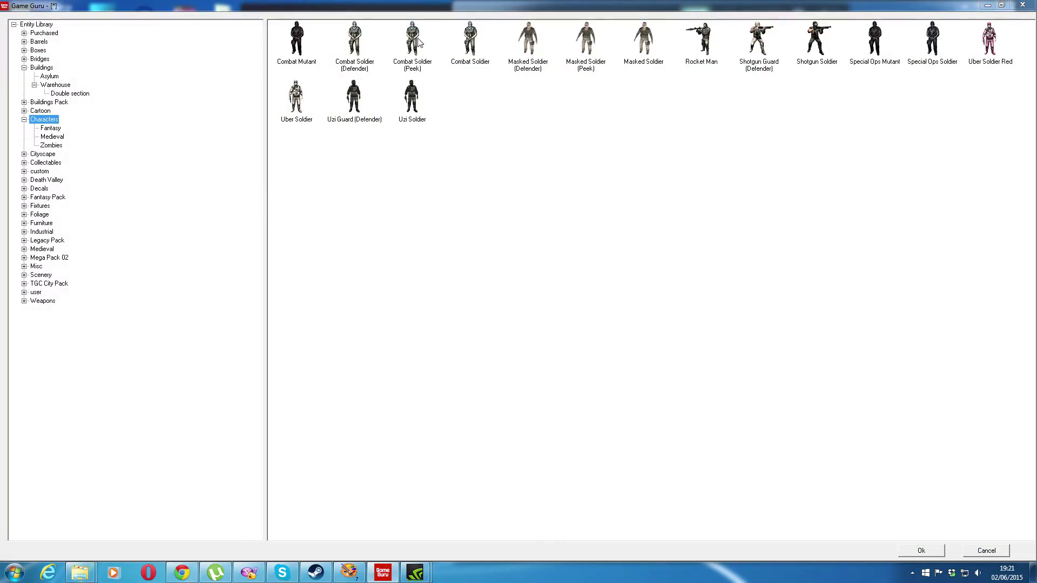
{"action": "left_click", "coordinate": [470, 49]}
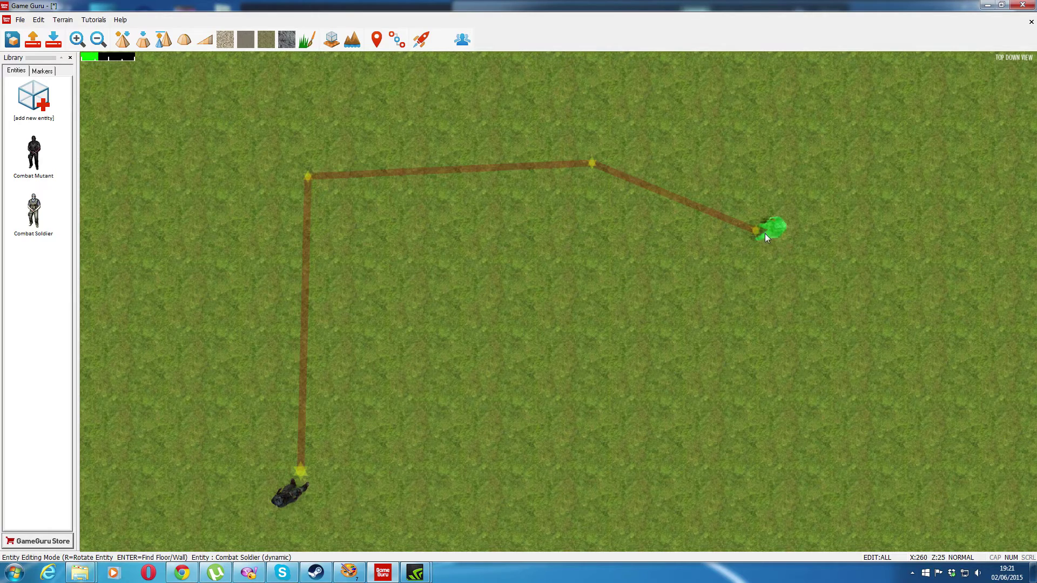
Release the held soldier and place the Player Start marker south of the path
{"action": "right_click", "coordinate": [627, 261]}
{"action": "scroll", "coordinate": [499, 254], "scroll_direction": "up", "scroll_amount": 3}
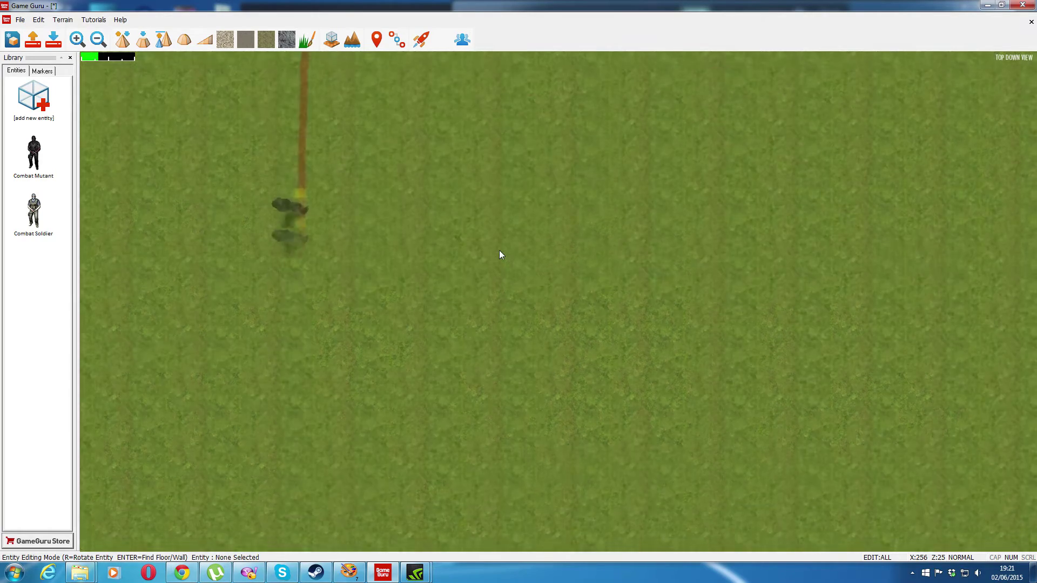
{"action": "scroll", "coordinate": [499, 255], "scroll_direction": "up", "scroll_amount": 3}
{"action": "scroll", "coordinate": [499, 254], "scroll_direction": "down", "scroll_amount": 2}
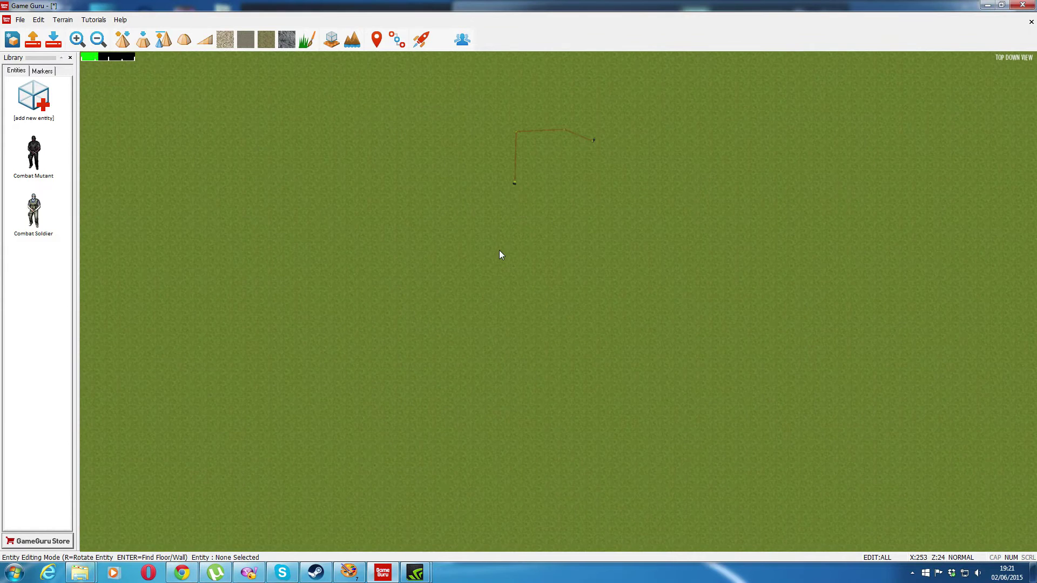
{"action": "left_click", "coordinate": [41, 71]}
{"action": "left_click", "coordinate": [33, 102]}
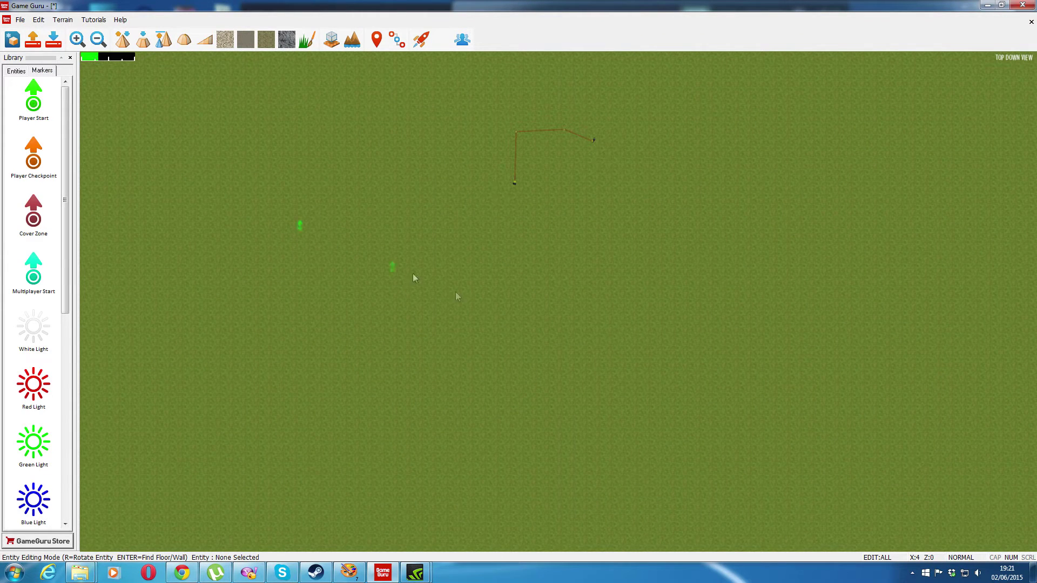
{"action": "left_click", "coordinate": [462, 338]}
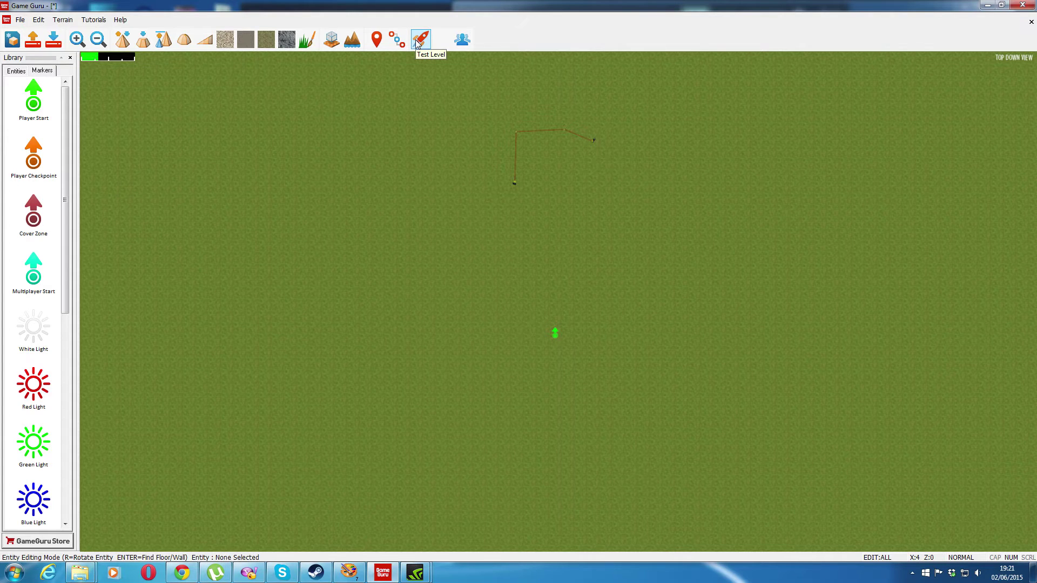
Launch a test play to watch the mutant and soldier walk across the grass
{"action": "left_click", "coordinate": [420, 42]}
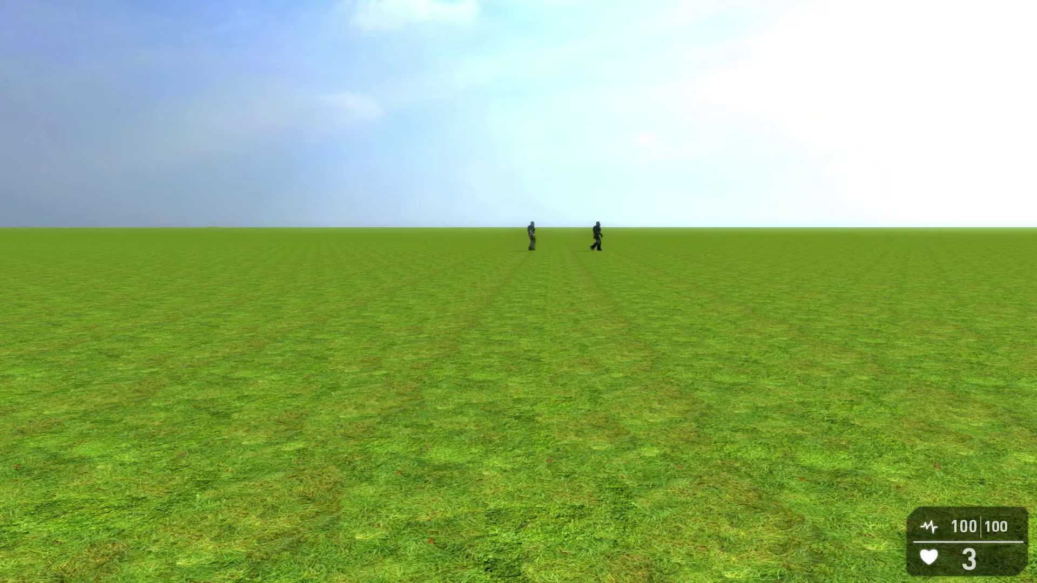
Exit the test game and recentre the map view on the soldiers' patrol path
{"action": "key", "text": "Escape"}
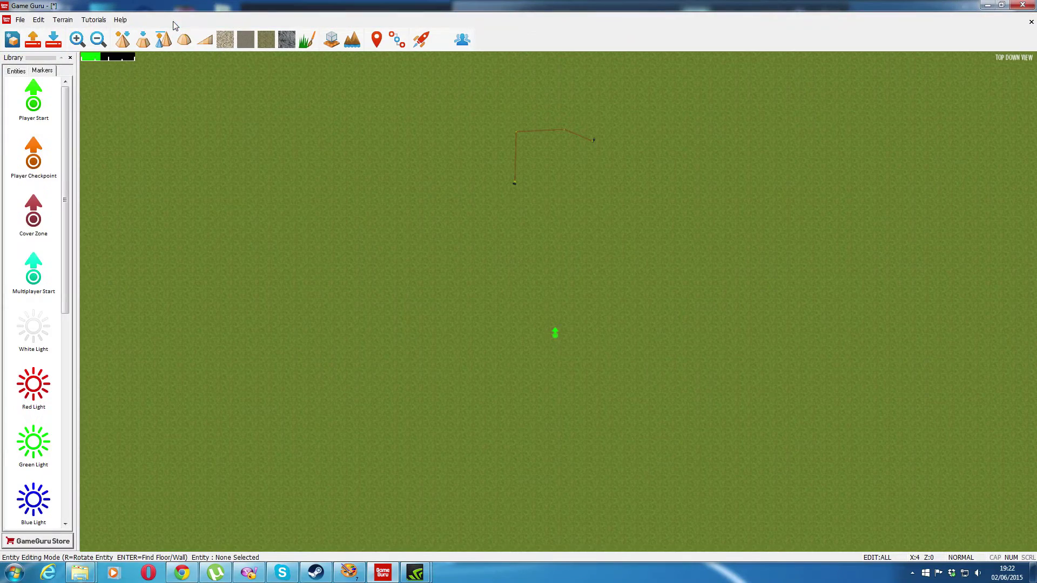
{"action": "key", "text": "Up"}
{"action": "scroll", "coordinate": [583, 319], "scroll_direction": "up", "scroll_amount": 3}
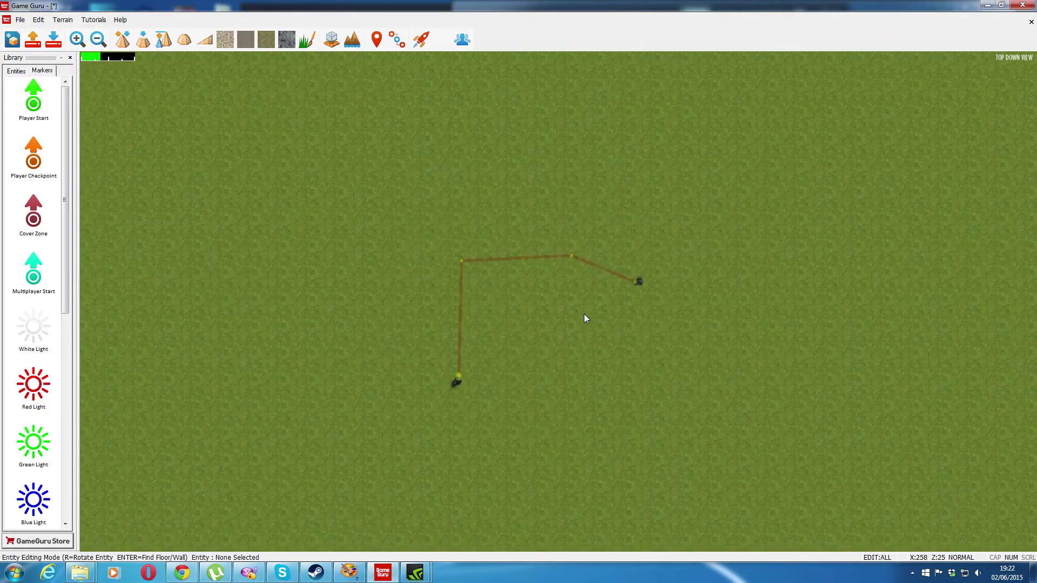
{"action": "key", "text": "Down"}
{"action": "key", "text": "Up"}
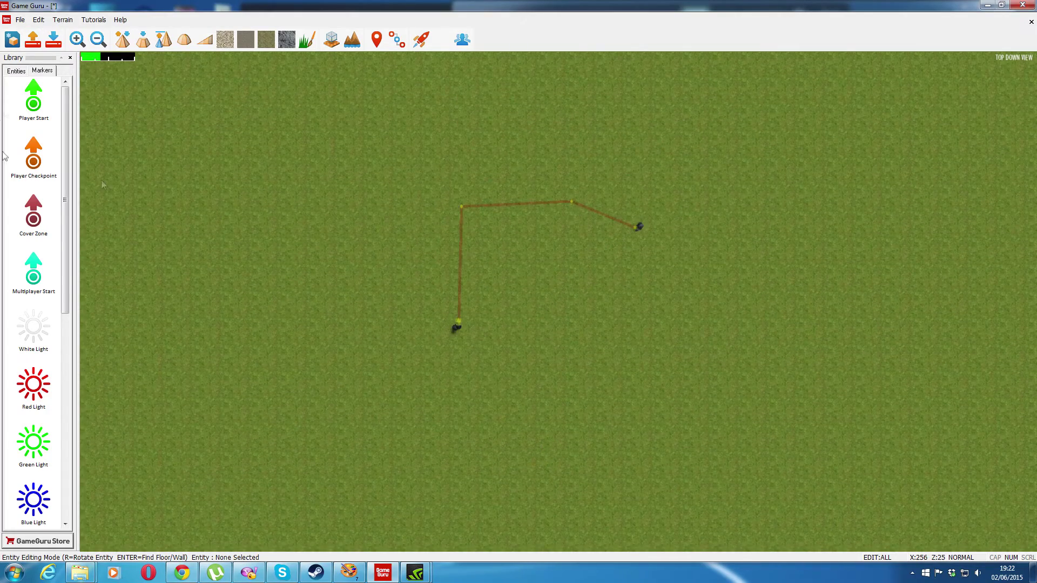
Add the medieval Assassin_1 character to the level library
{"action": "left_click", "coordinate": [17, 71]}
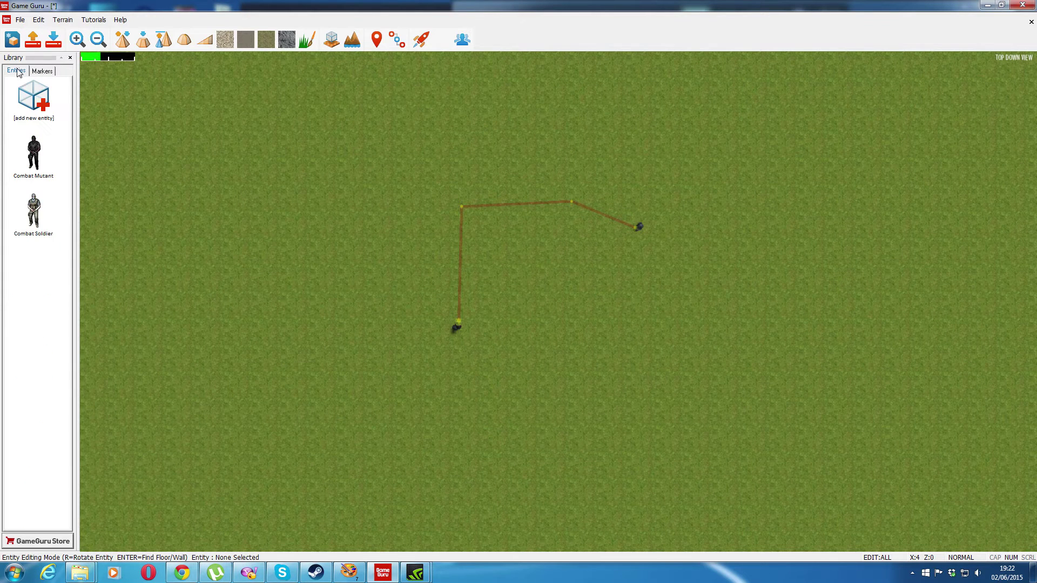
{"action": "left_click", "coordinate": [38, 107]}
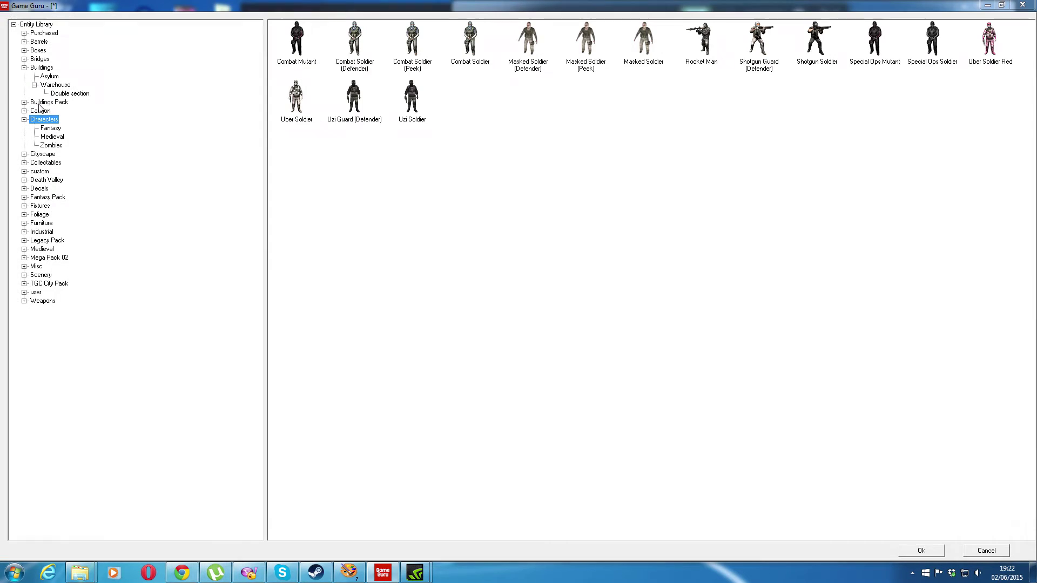
{"action": "left_click", "coordinate": [54, 138]}
{"action": "left_click", "coordinate": [55, 146]}
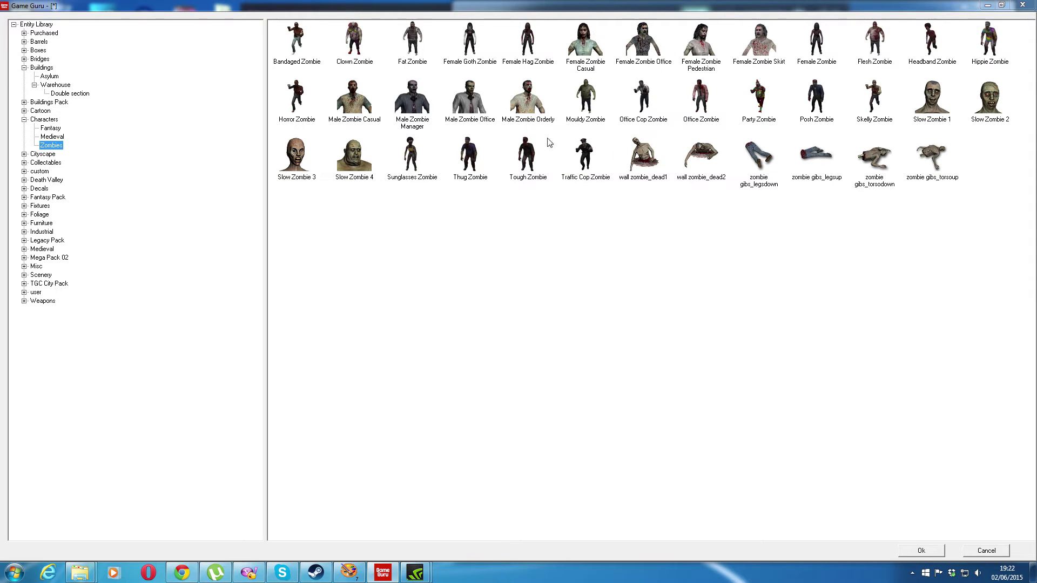
{"action": "left_click", "coordinate": [52, 137]}
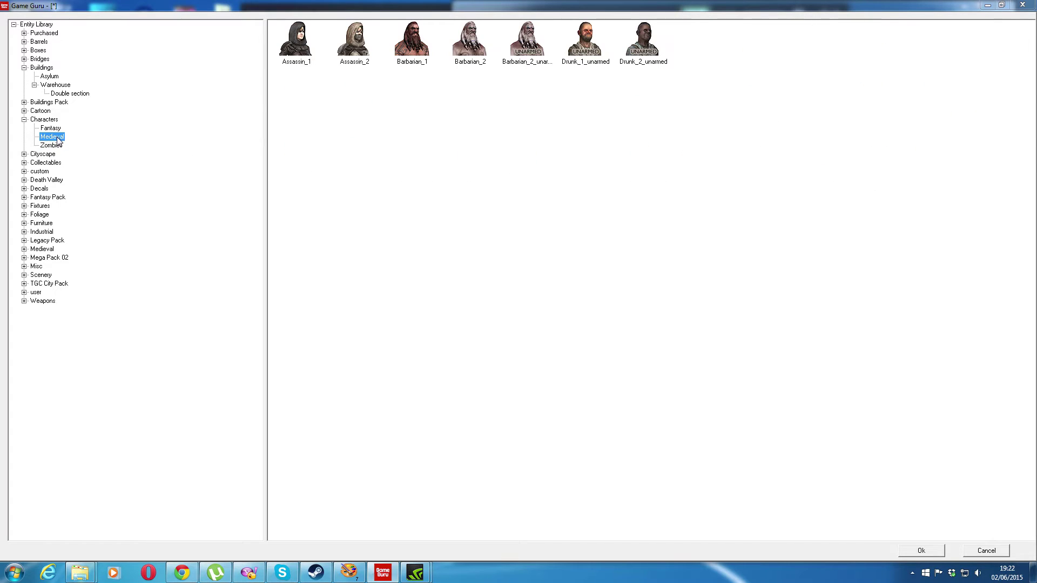
{"action": "left_click", "coordinate": [300, 50]}
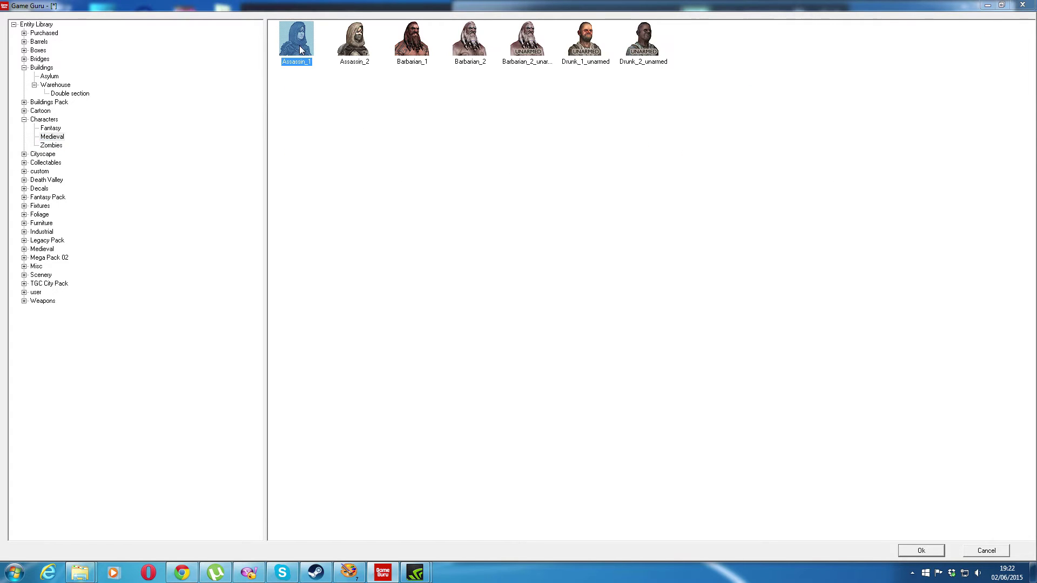
{"action": "left_click", "coordinate": [922, 550]}
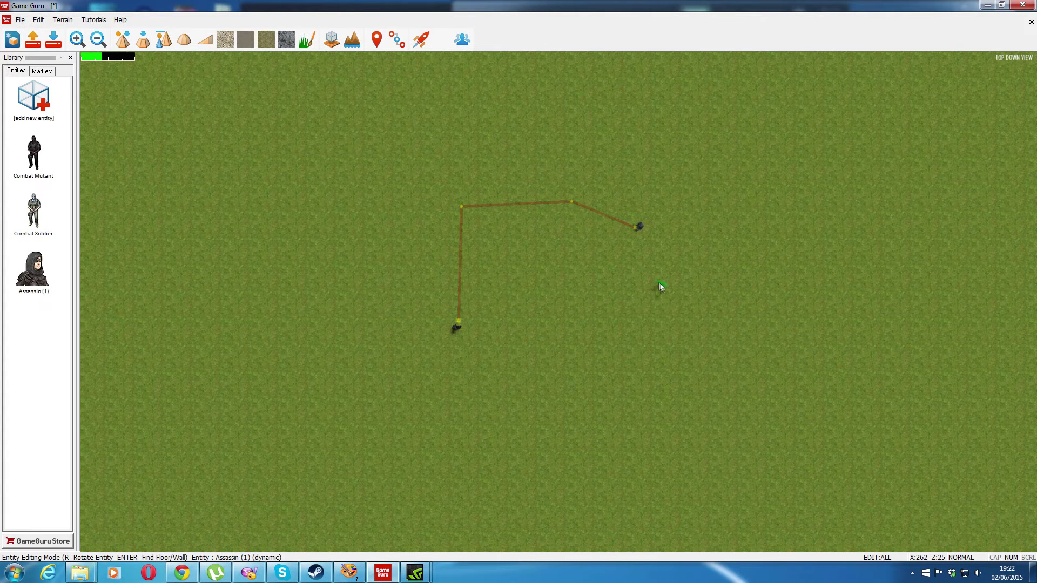
Place the Assassin southeast of the path, give it a northward waypoint, and test-play
{"action": "left_click", "coordinate": [755, 385]}
{"action": "left_click", "coordinate": [377, 39]}
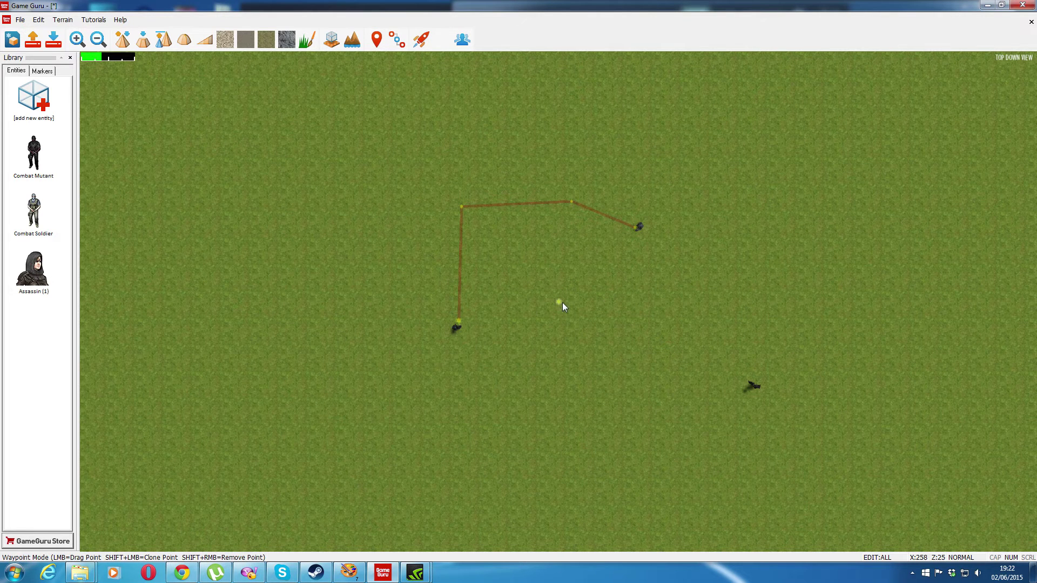
{"action": "left_click", "coordinate": [762, 379]}
{"action": "left_click", "coordinate": [421, 39]}
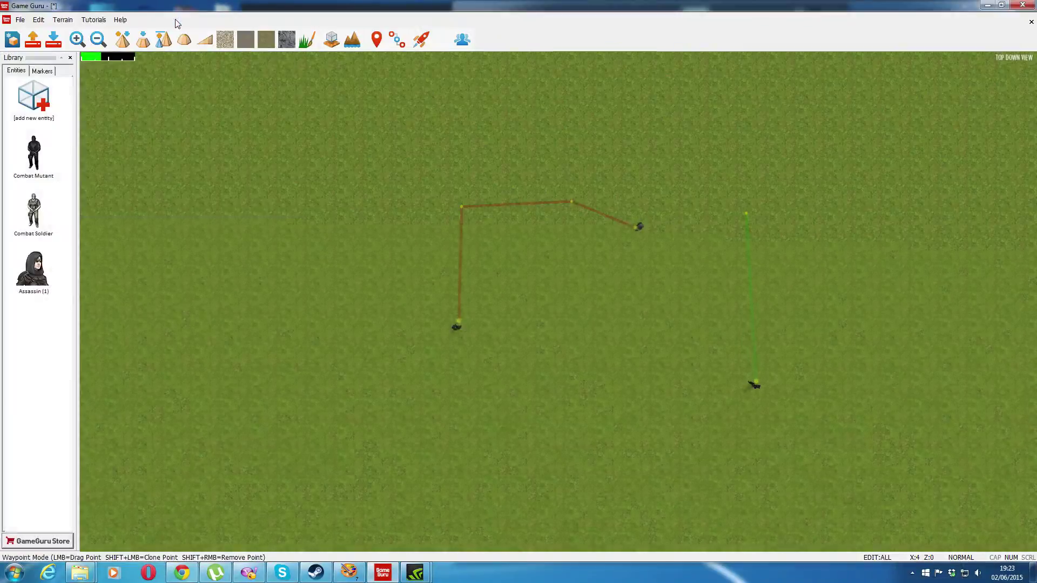
Move the soldiers' first two corners leftward and swing the assassin's path end northeast
{"action": "key", "text": "Right"}
{"action": "key", "text": "Up"}
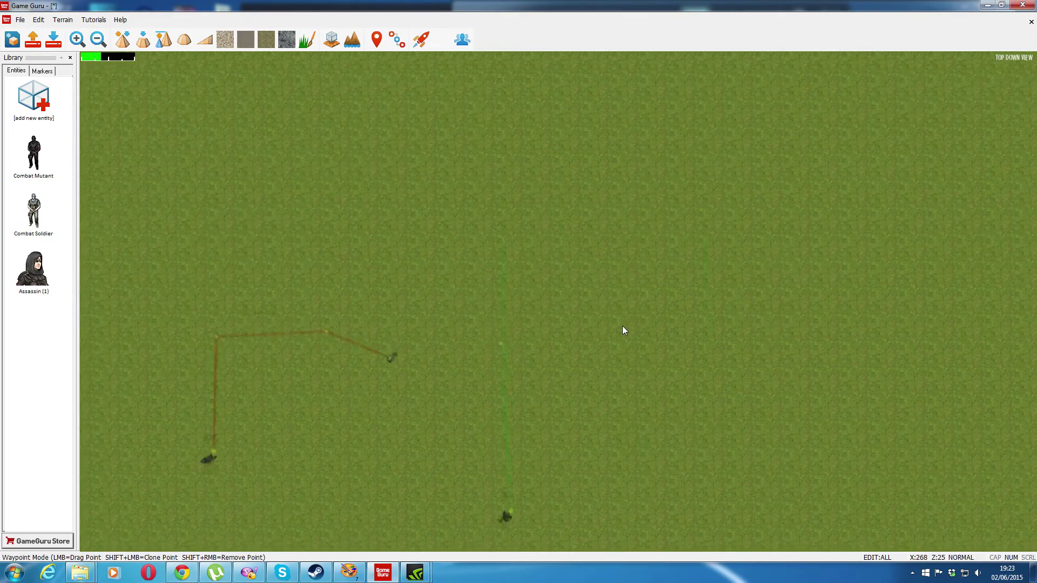
{"action": "key", "text": "Left"}
{"action": "key", "text": "Down"}
{"action": "key", "text": "Down"}
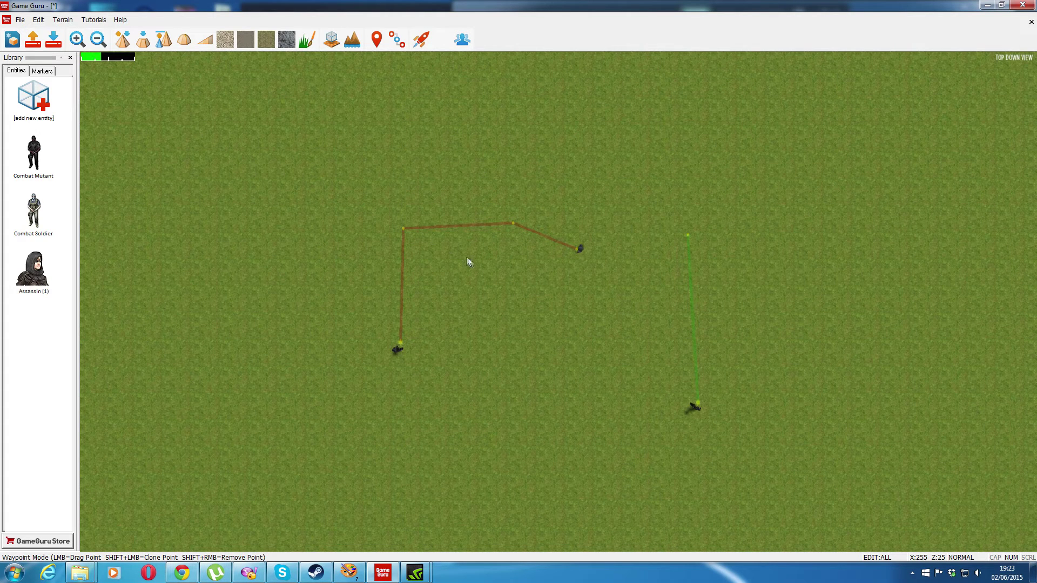
{"action": "left_click_drag", "start_coordinate": [413, 237], "coordinate": [359, 191]}
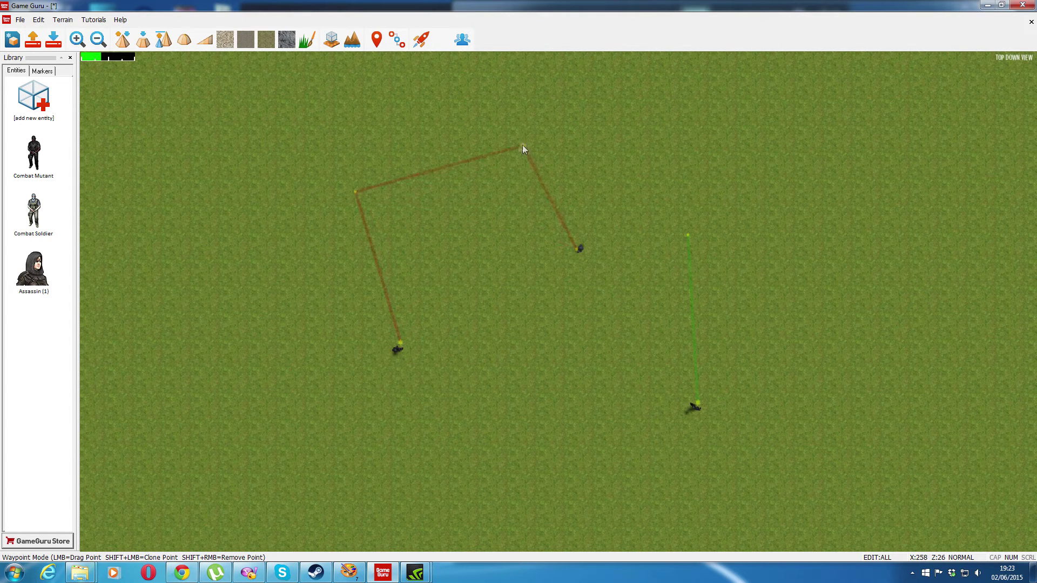
{"action": "left_click_drag", "start_coordinate": [523, 148], "coordinate": [494, 149]}
{"action": "left_click_drag", "start_coordinate": [688, 237], "coordinate": [793, 261]}
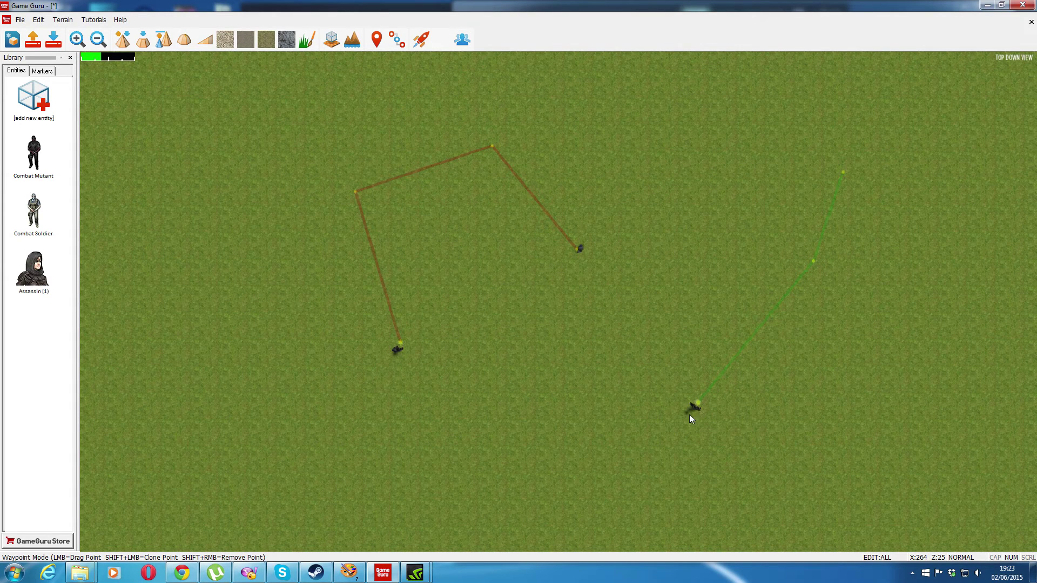
Pan around the map to bring both waypoint paths into view
{"action": "key", "text": "Down"}
{"action": "key", "text": "Right"}
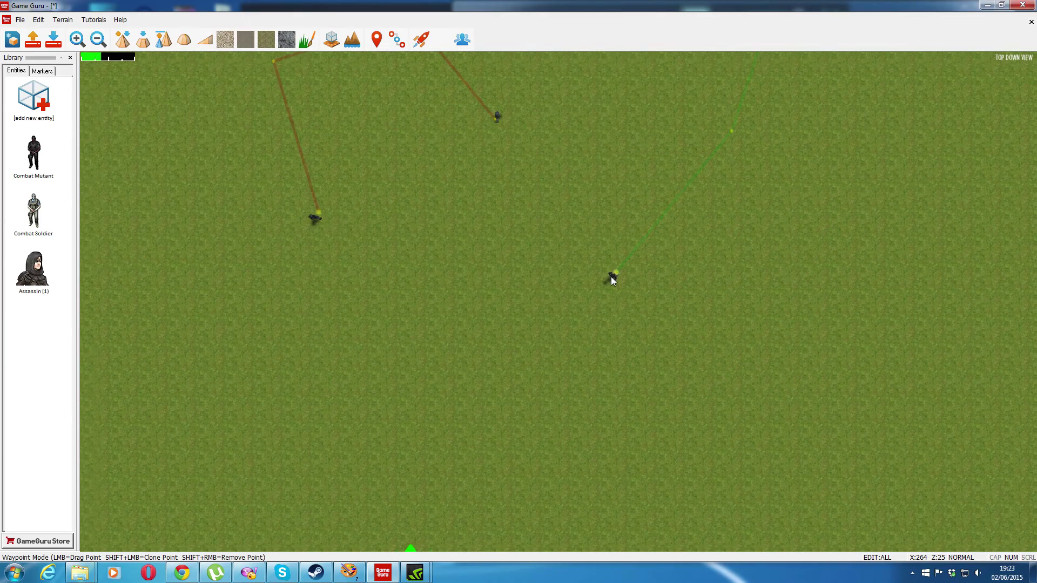
{"action": "key", "text": "Up"}
{"action": "key", "text": "Left"}
{"action": "key", "text": "Up"}
{"action": "key", "text": "Right"}
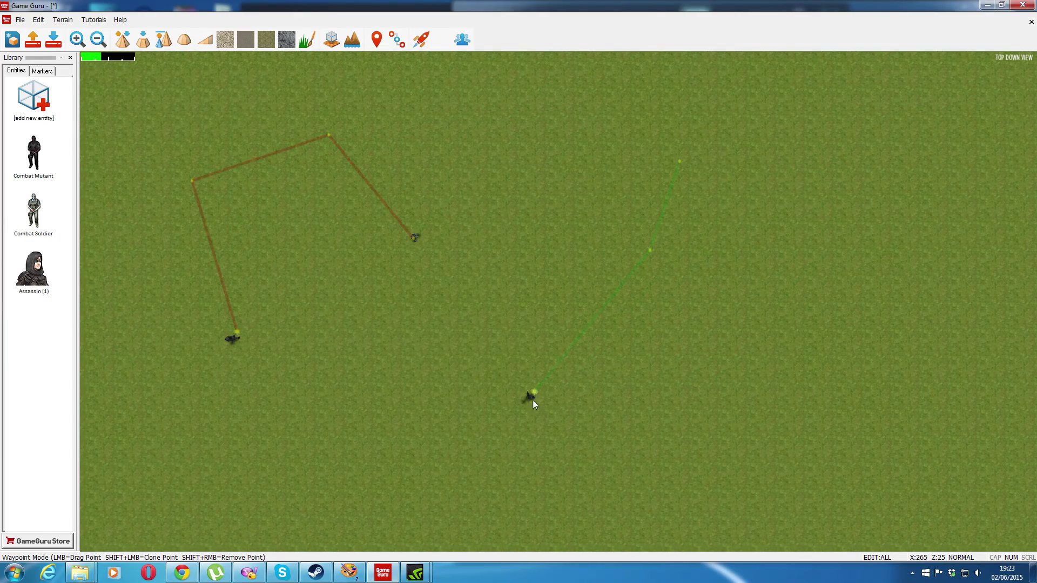
{"action": "key", "text": "Left"}
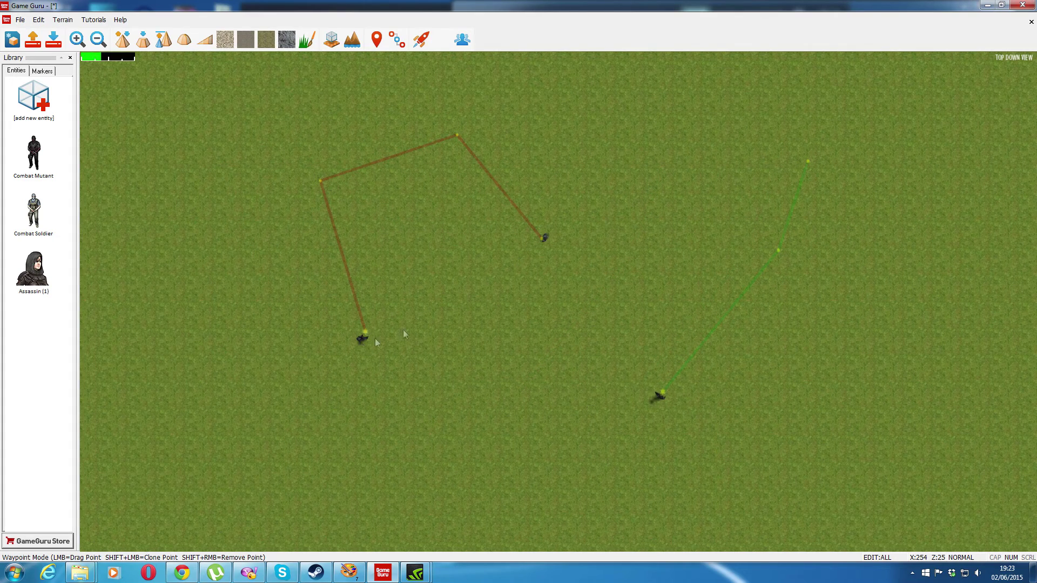
{"action": "key", "text": "Left"}
{"action": "key", "text": "Down"}
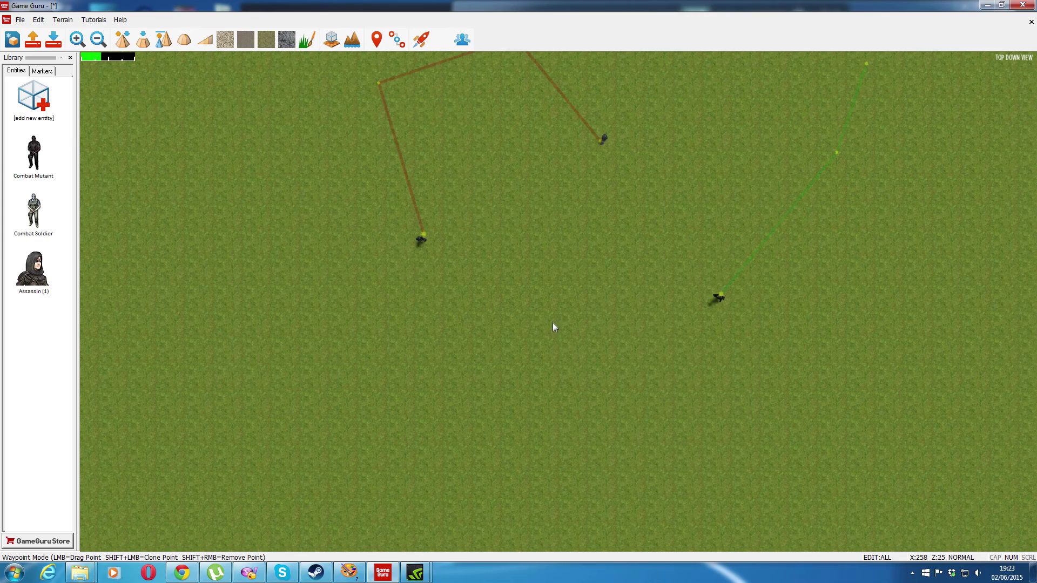
{"action": "key", "text": "Up"}
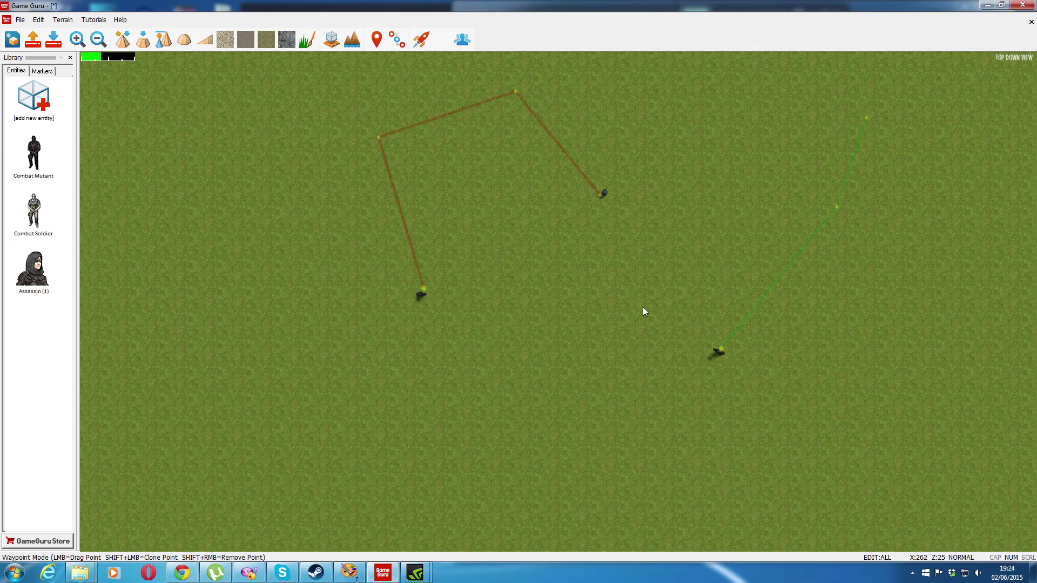